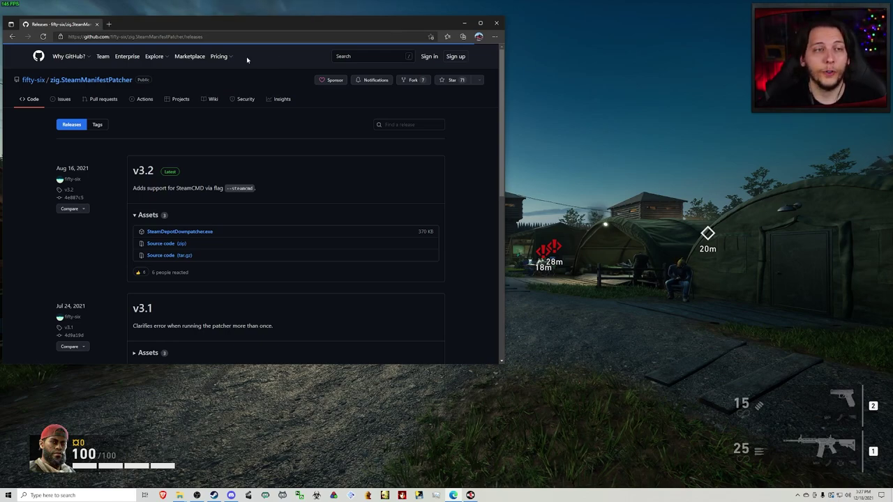
- Download SteamDepotDownpatcher.exe from the v3.2 release and keep the file despite the browser's safety warning
click(69, 37)
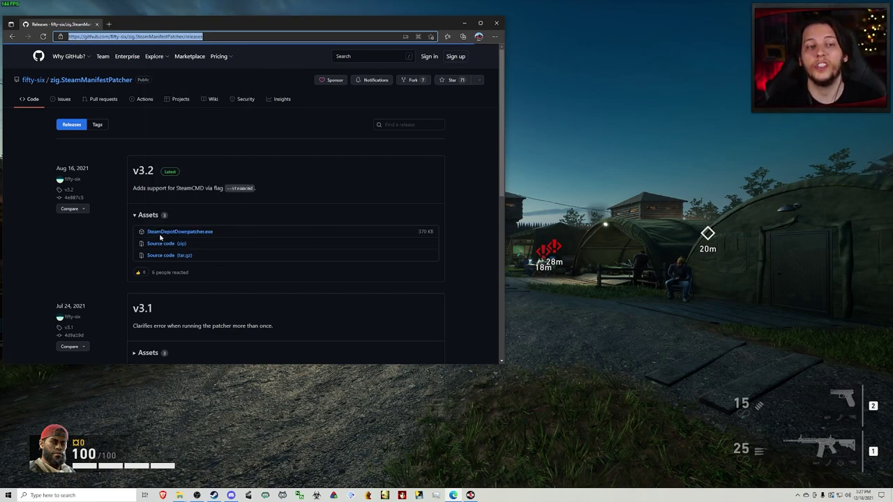
click(198, 236)
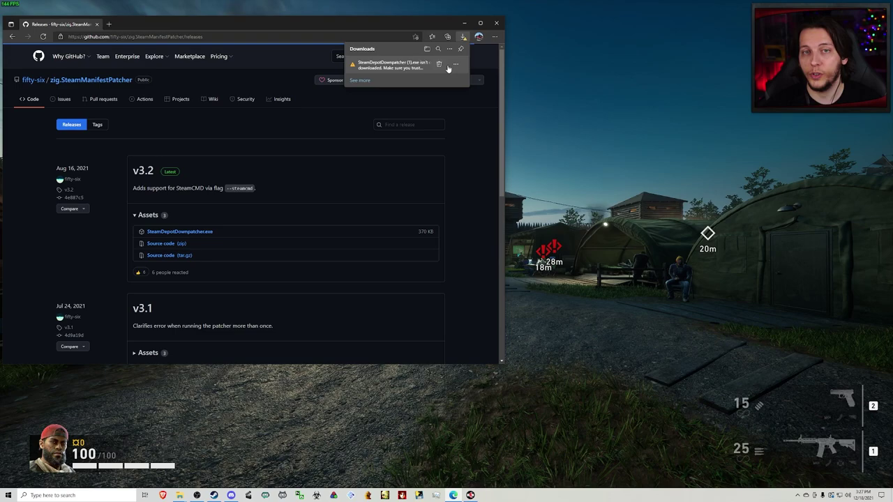
click(455, 64)
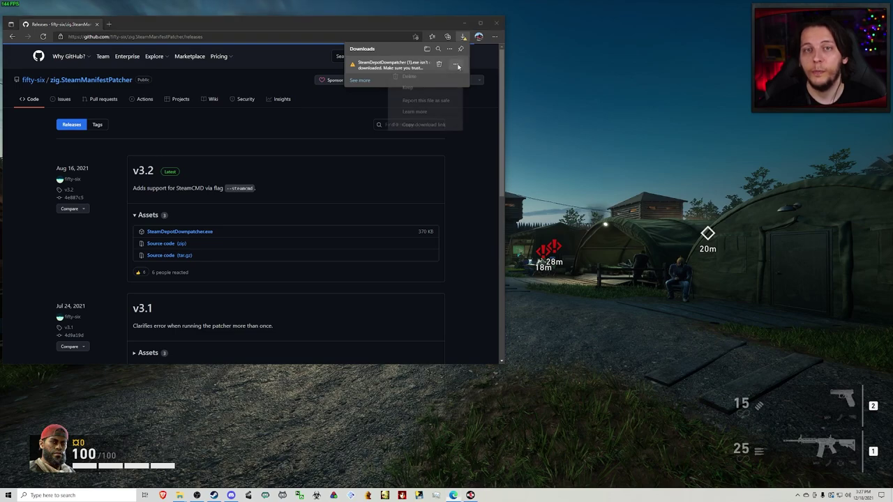
click(408, 88)
click(387, 150)
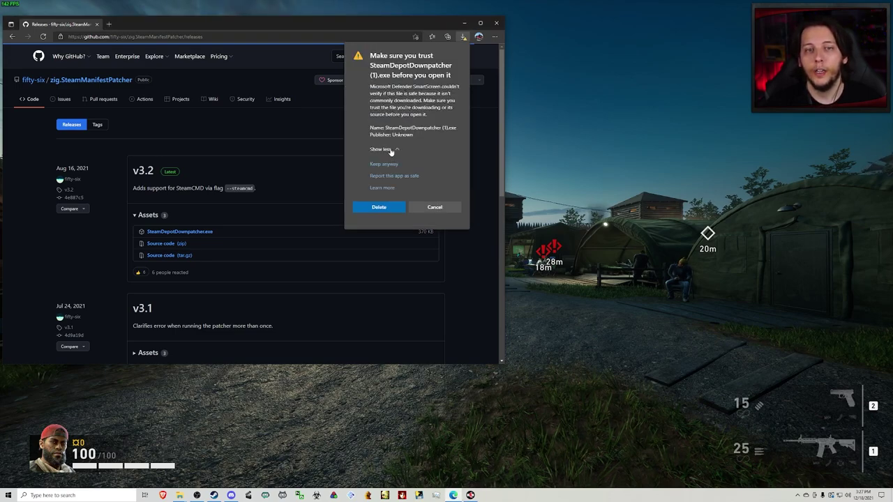
click(384, 164)
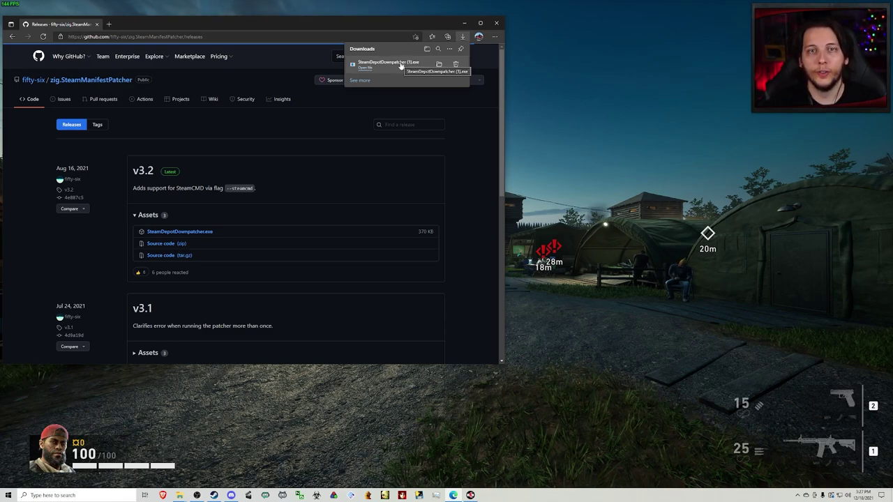
- Run the downloaded SteamDepotDownpatcher file past the SmartScreen block and close its console window
click(370, 69)
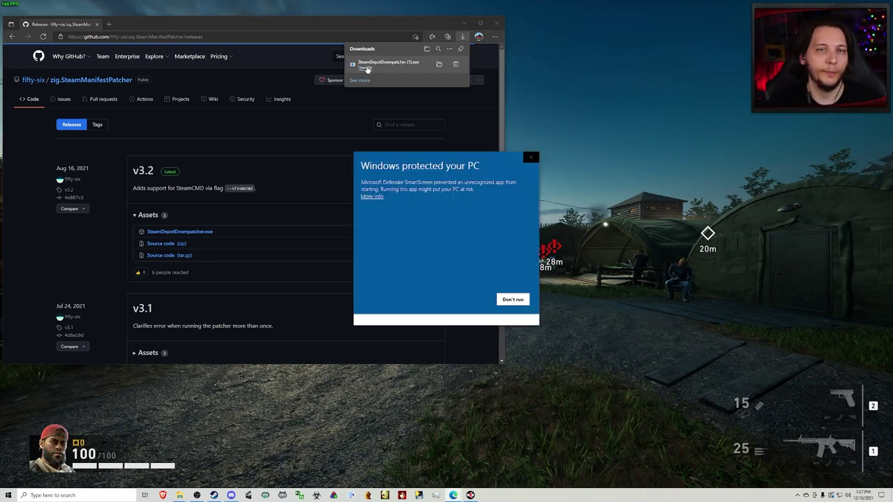
click(377, 198)
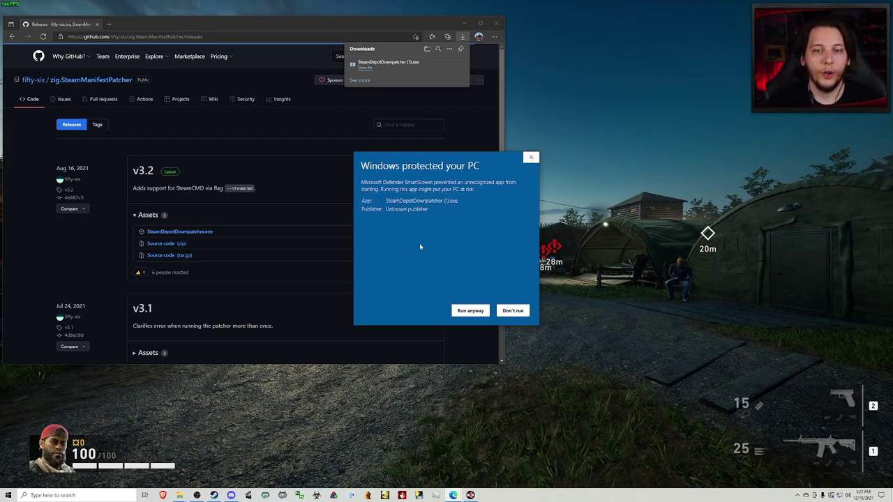
click(469, 312)
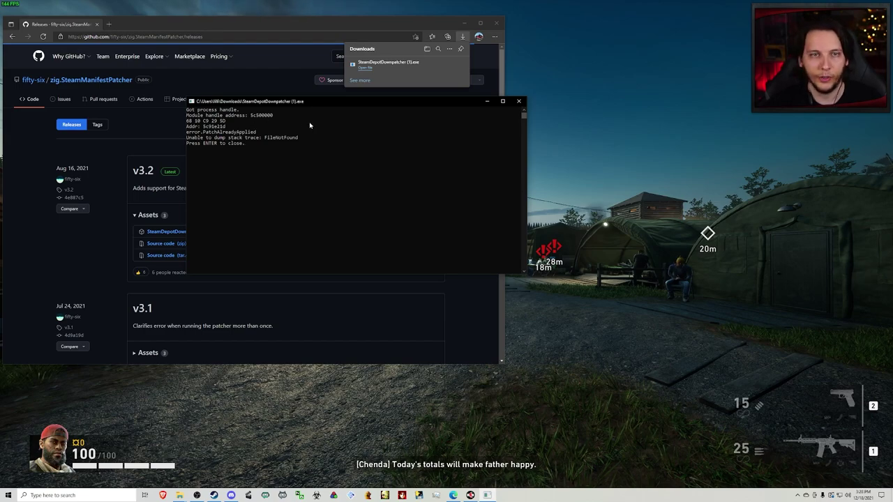
click(519, 101)
- Open the Steam console by running steam://open/console and place the cursor in its download_depot command line
key(super)
text(run)
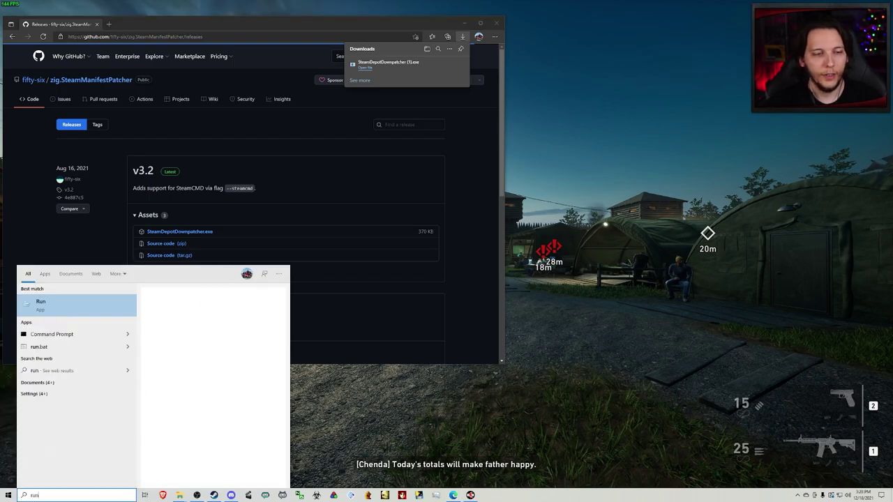
key(Return)
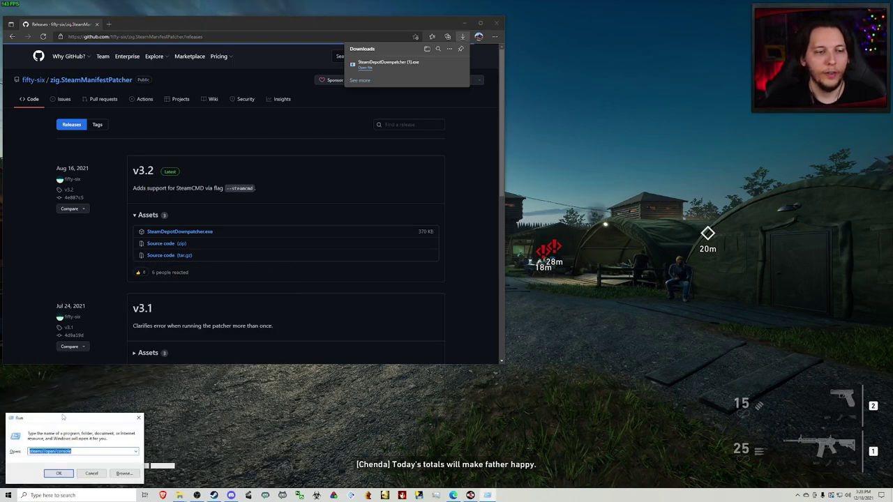
drag(63, 418, 294, 161)
click(275, 192)
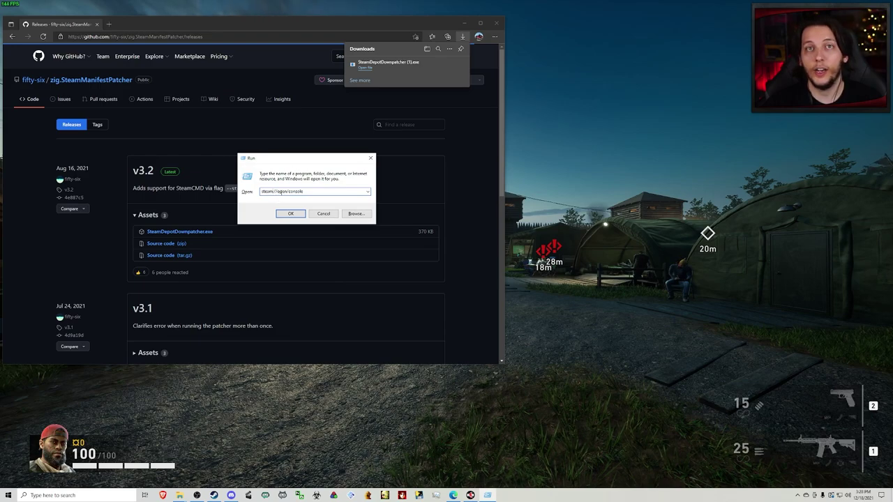
click(291, 214)
drag(352, 131, 361, 114)
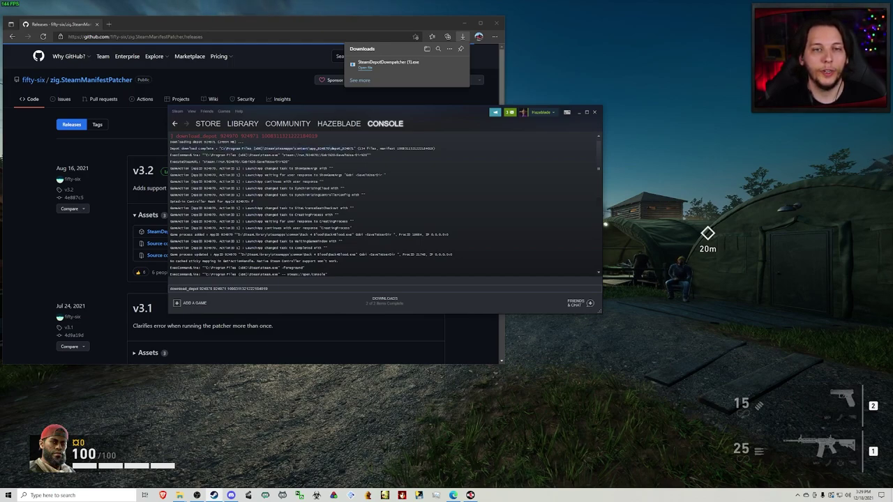
click(268, 289)
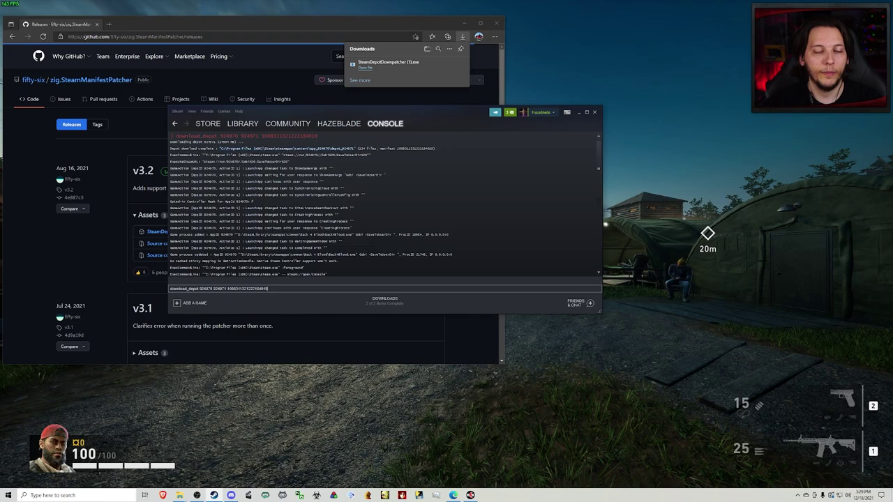
- Open C:\Program Files (x86)\Steam\steamapps\content\app_924970\depot_924971 in File Explorer
mouse_move(179, 496)
click(151, 462)
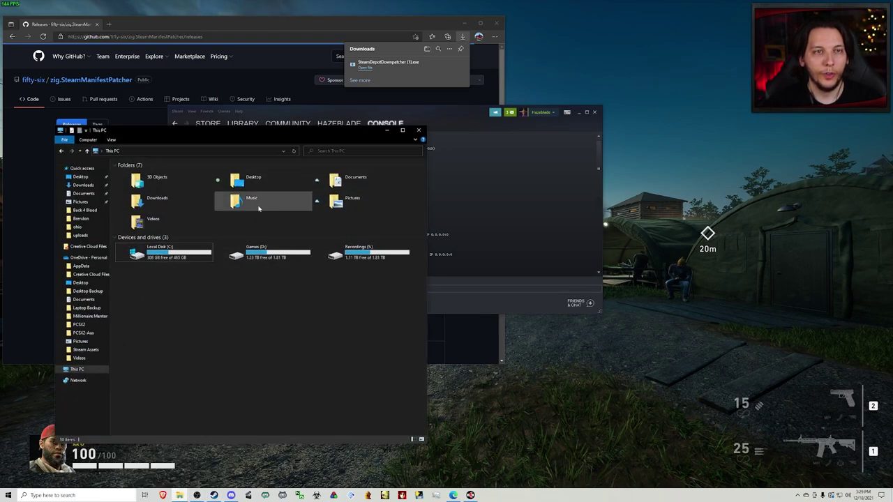
click(225, 152)
text("C:\Program Files (x86)\Steam\steamapps\content\app_924970\depot_924971")
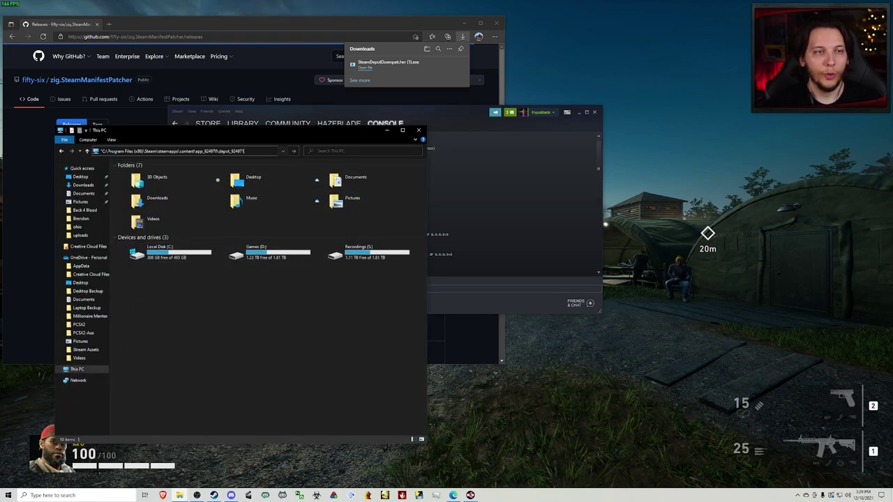
key(Home)
key(Delete)
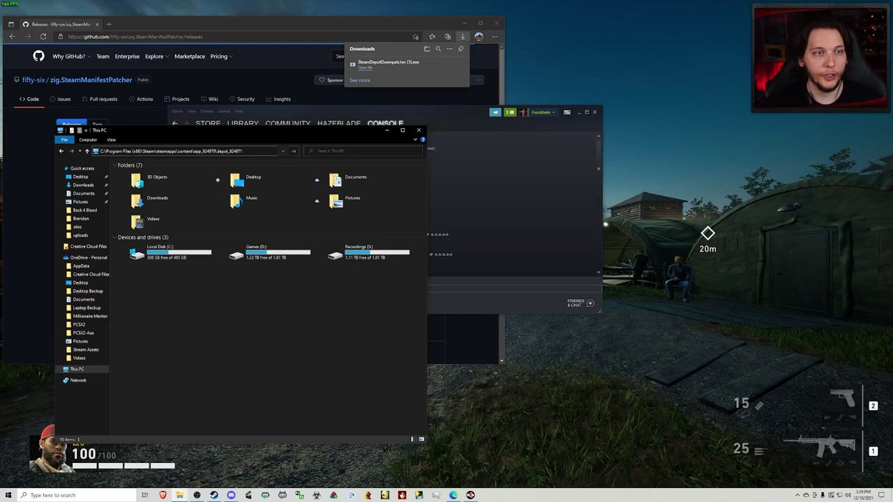
key(Return)
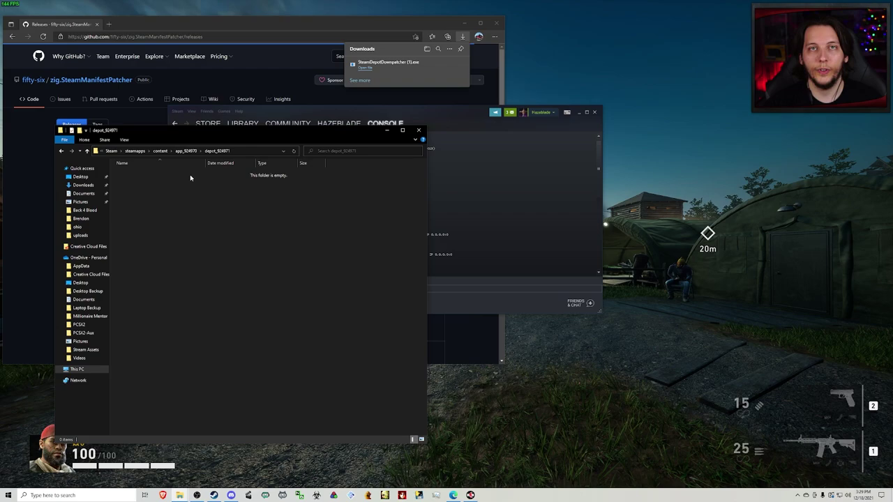
right_click(249, 226)
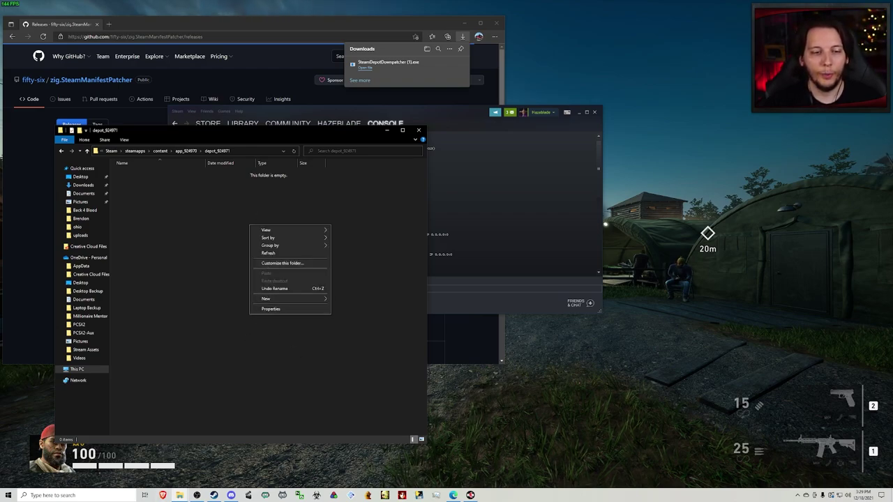
- Open the installed Back 4 Blood folder from the Steam library and place its window beside the depot folder
click(179, 496)
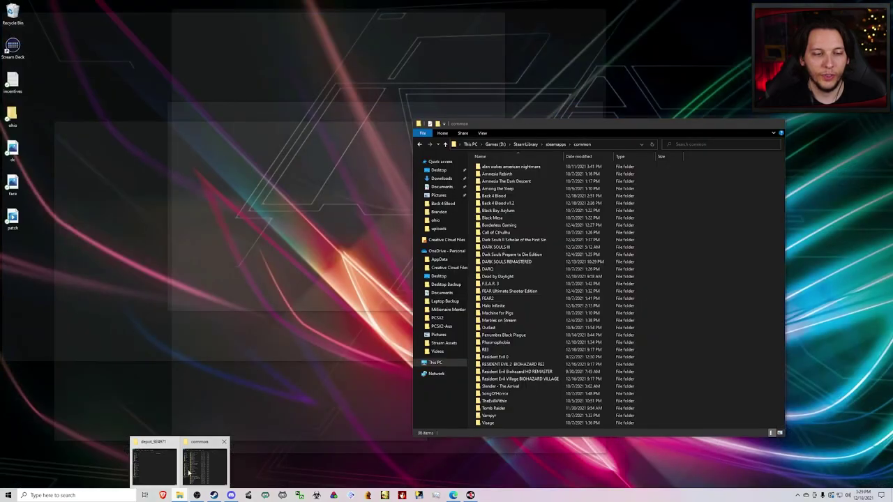
click(202, 469)
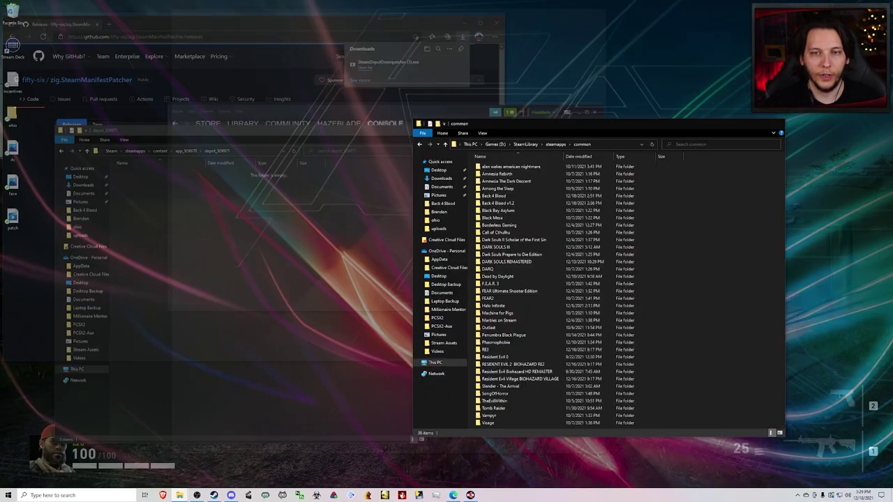
double_click(494, 195)
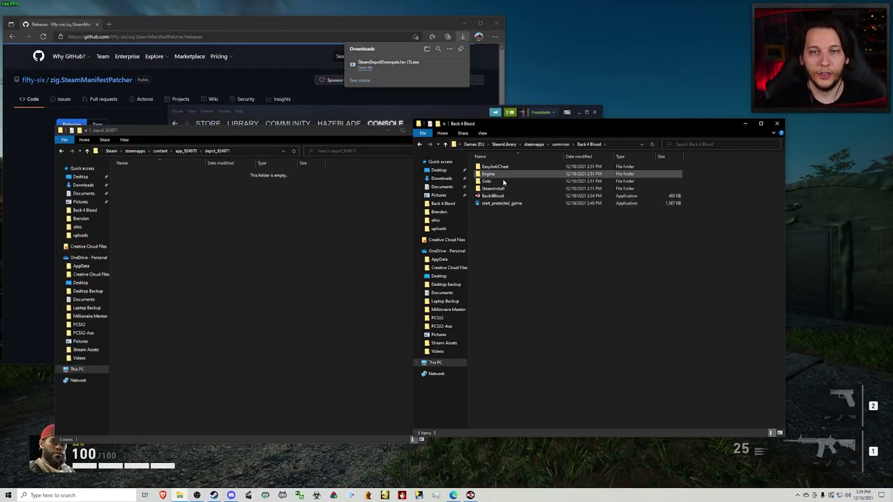
mouse_move(603, 130)
mouse_down()
mouse_move(308, 137)
mouse_move(630, 123)
mouse_move(620, 137)
mouse_up()
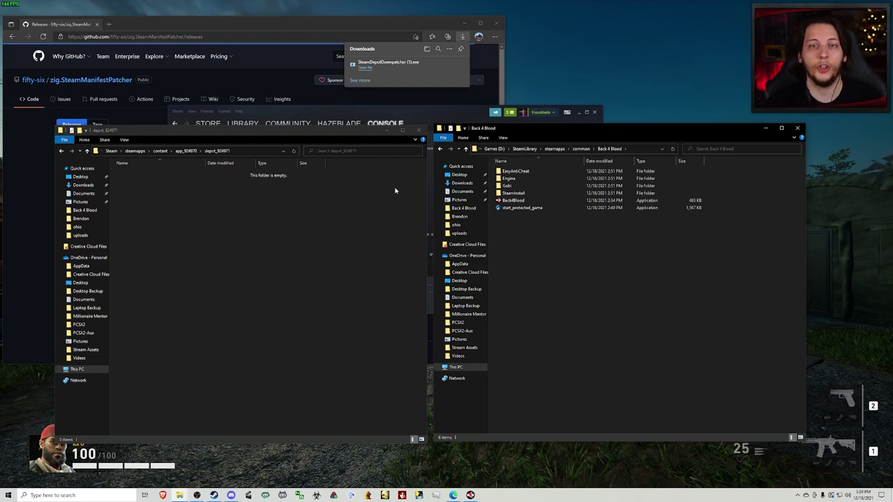
mouse_move(532, 135)
mouse_down()
mouse_move(522, 138)
mouse_move(572, 139)
mouse_move(515, 136)
mouse_up()
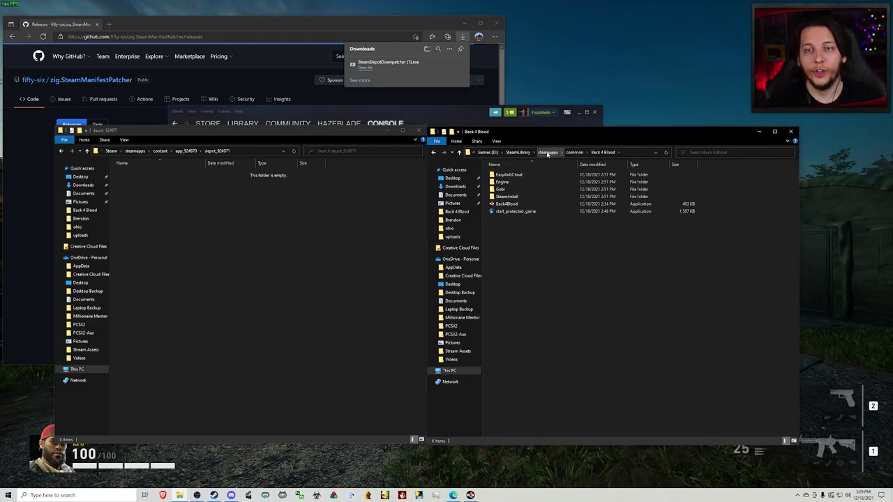
- Go back through steamapps to the common folder and select the Back 4 Blood v1.2 folder
click(548, 152)
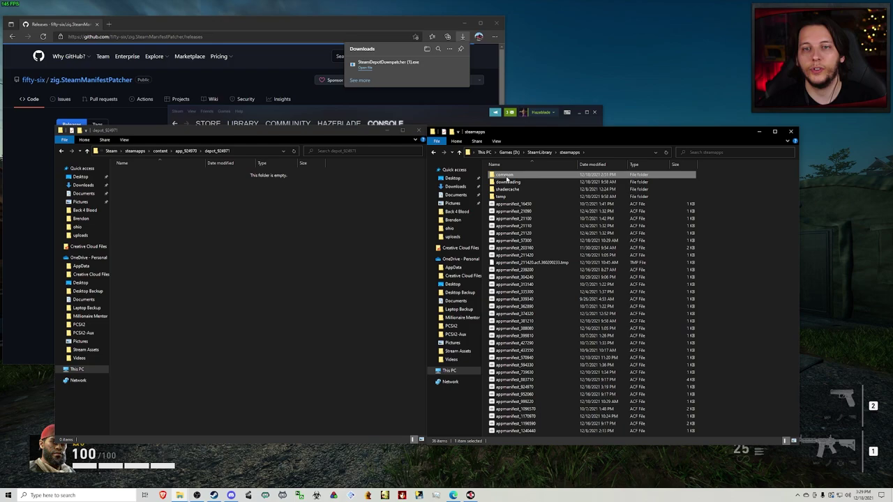
double_click(505, 175)
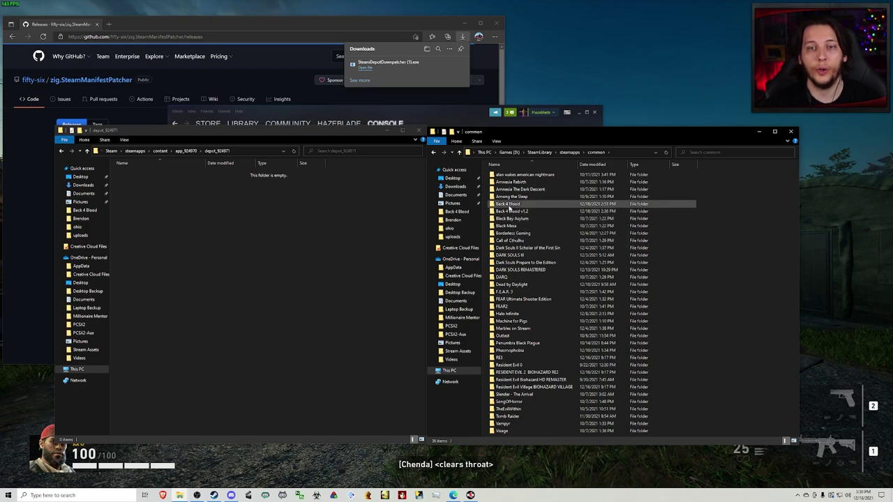
click(503, 204)
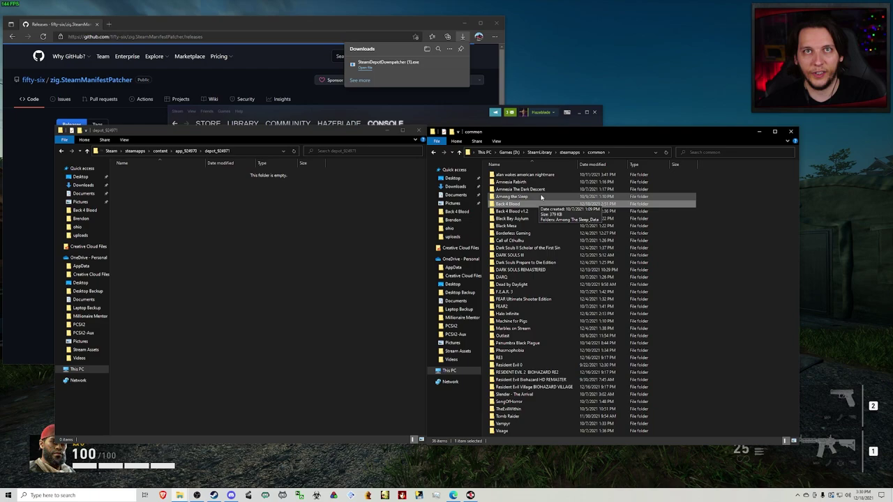
click(520, 212)
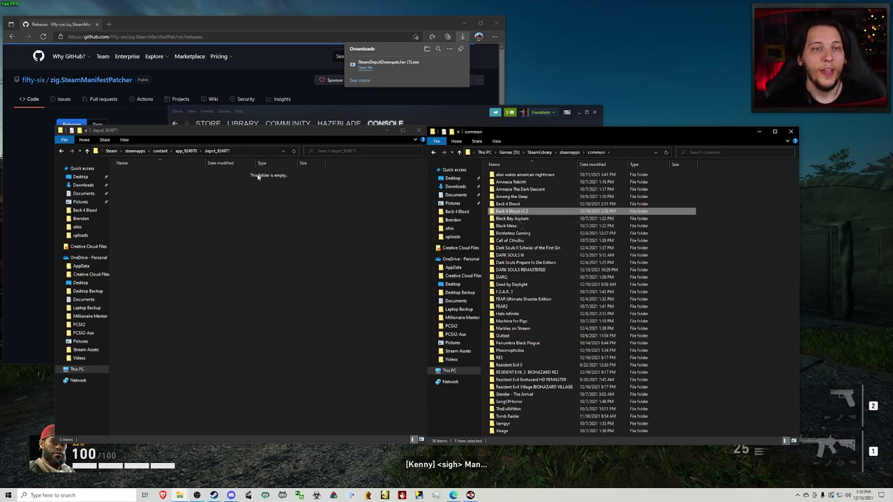
- Rename the depot_924971 folder inside app_924970 as Back 4 Blood
click(218, 136)
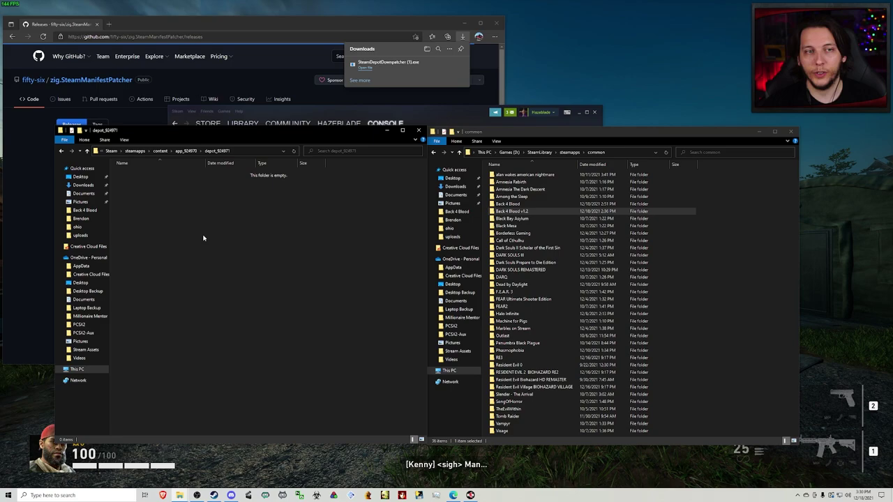
click(186, 151)
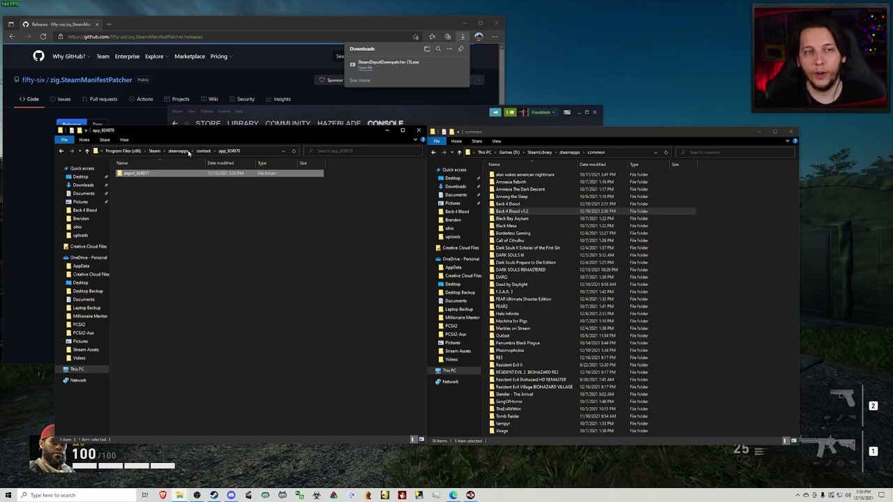
click(136, 178)
text(B)
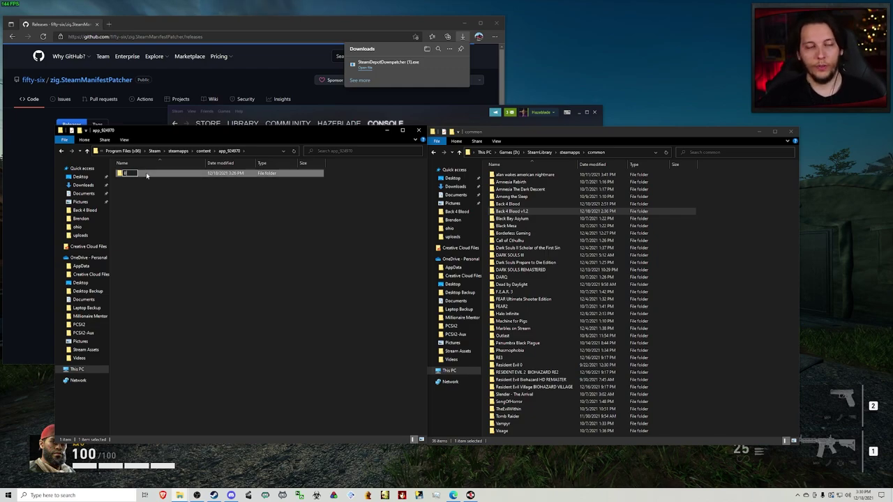
text(ack 4 Blood)
key(Return)
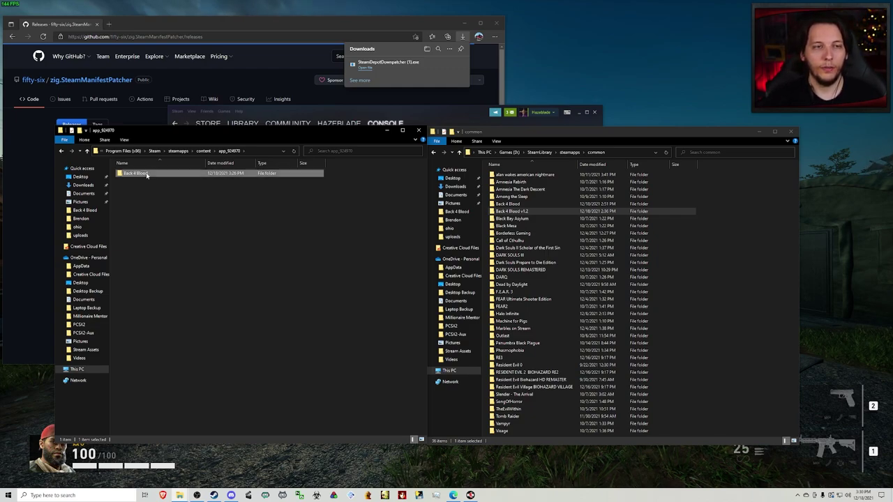
- Cut the renamed Back 4 Blood folder from app_924970 and return to the steamapps\common folder window
right_click(147, 175)
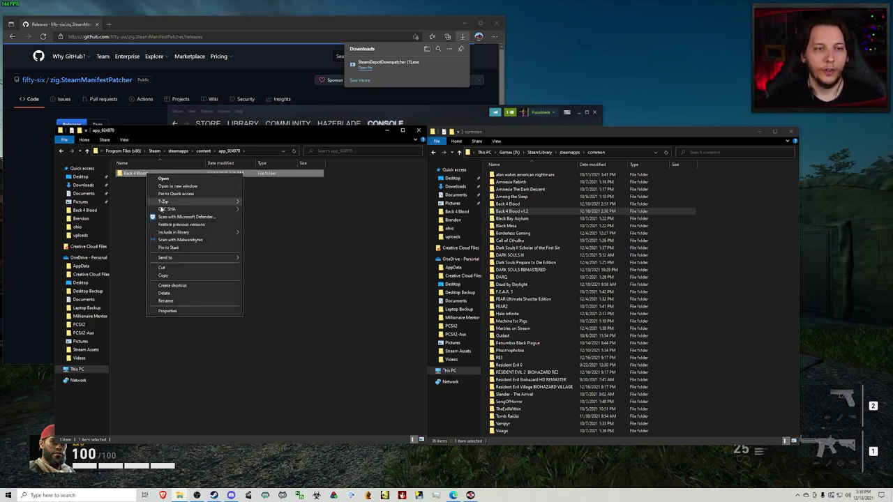
click(166, 270)
right_click(741, 225)
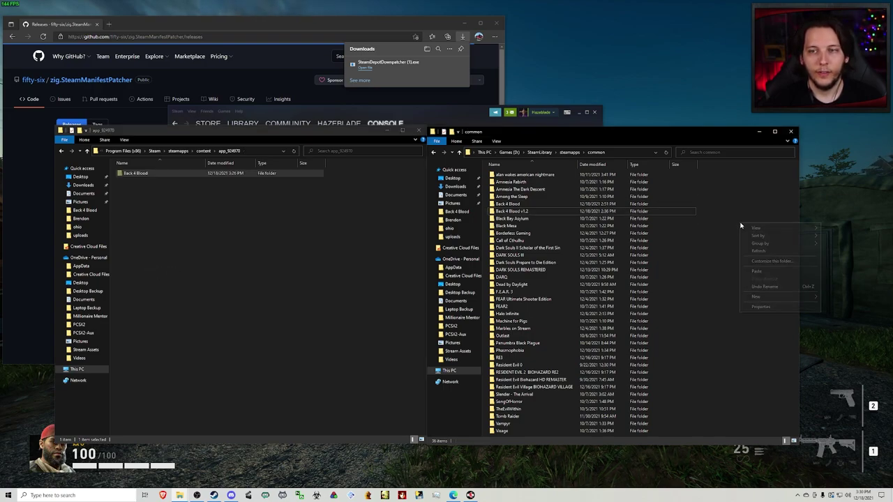
click(606, 136)
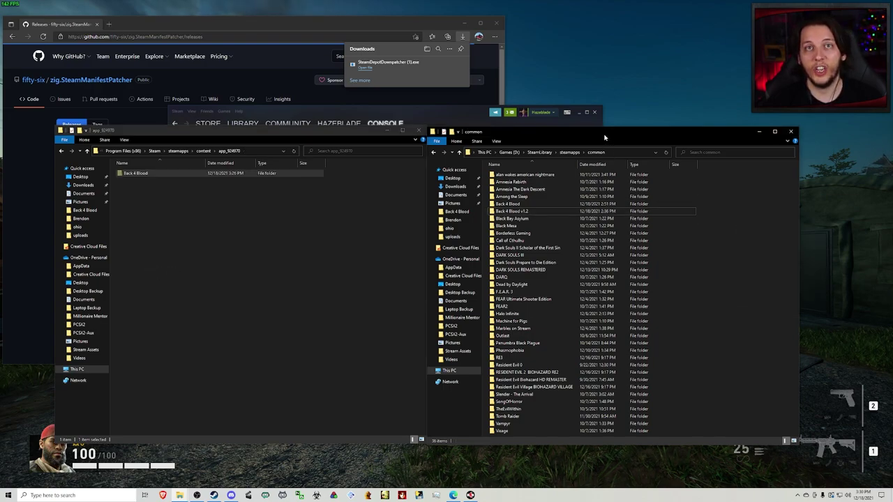
- Open the Back 4 Blood folder in common and select the Back4Blood application
double_click(509, 206)
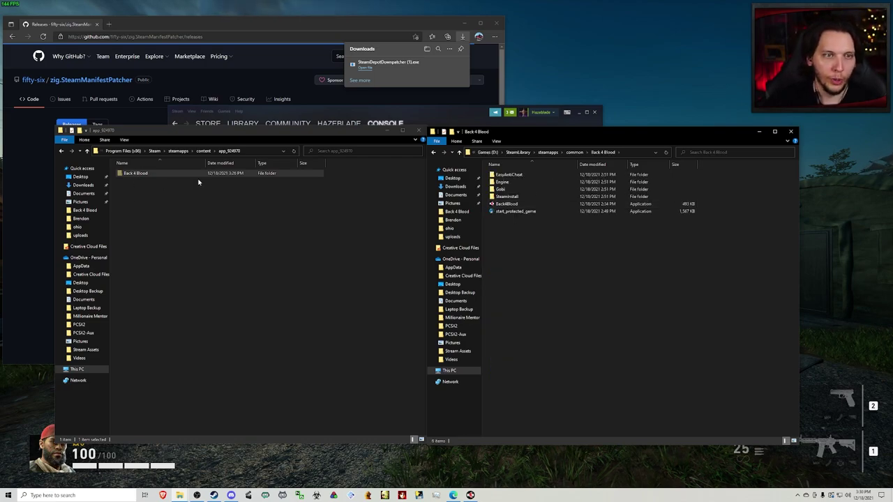
click(527, 203)
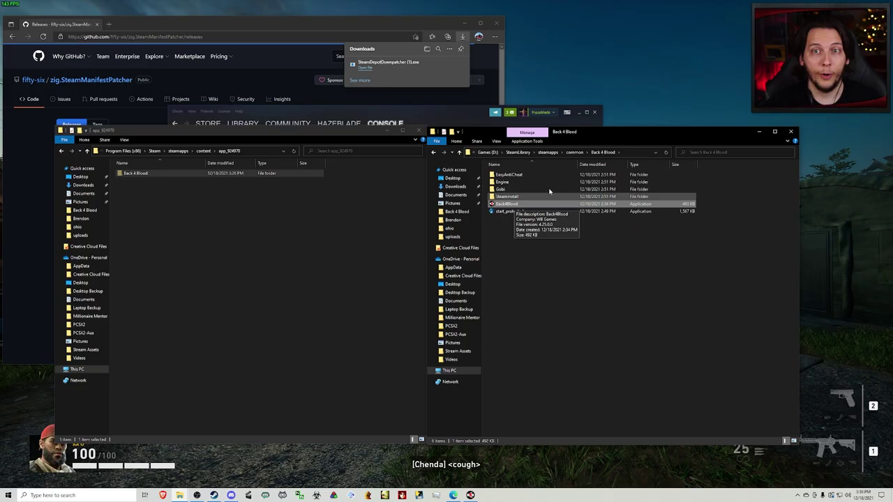
- Switch to the running Back 4 Blood game and open its play menu
key(alt+Tab)
key(Escape)
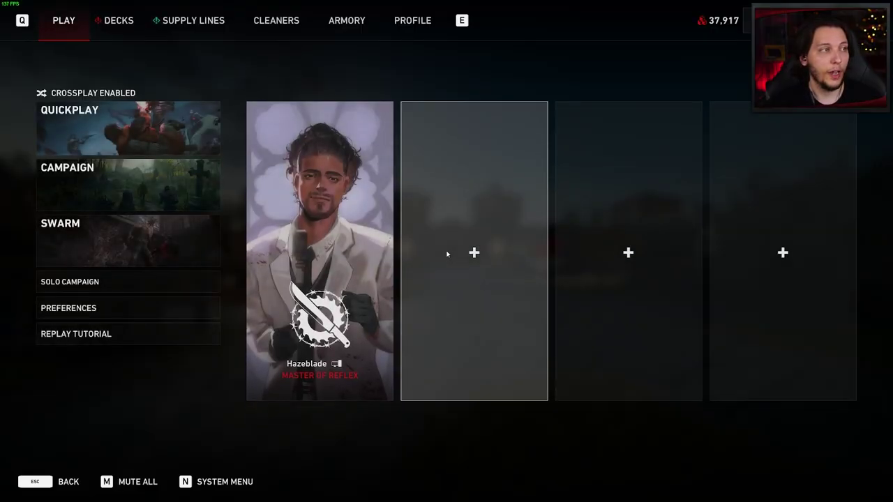